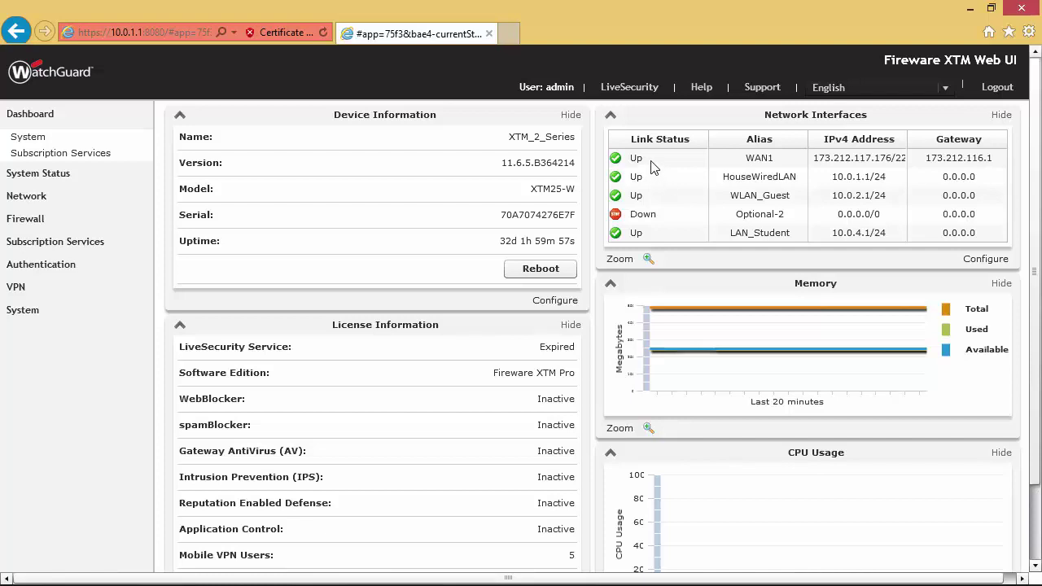
Review the dashboard's network interface link statuses and addresses, along with the memory and CPU usage graphs
click(651, 162)
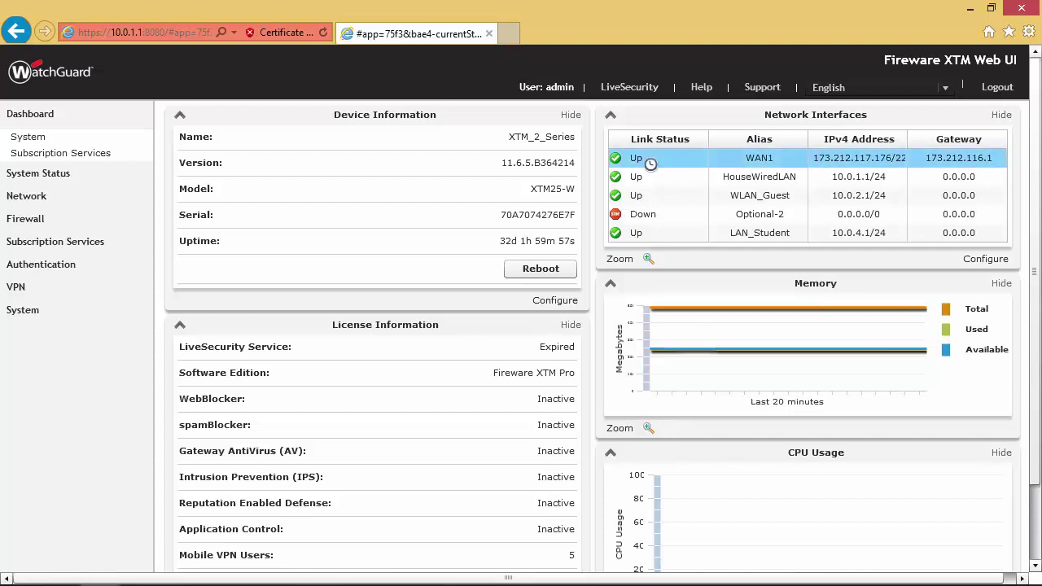
click(657, 176)
click(651, 162)
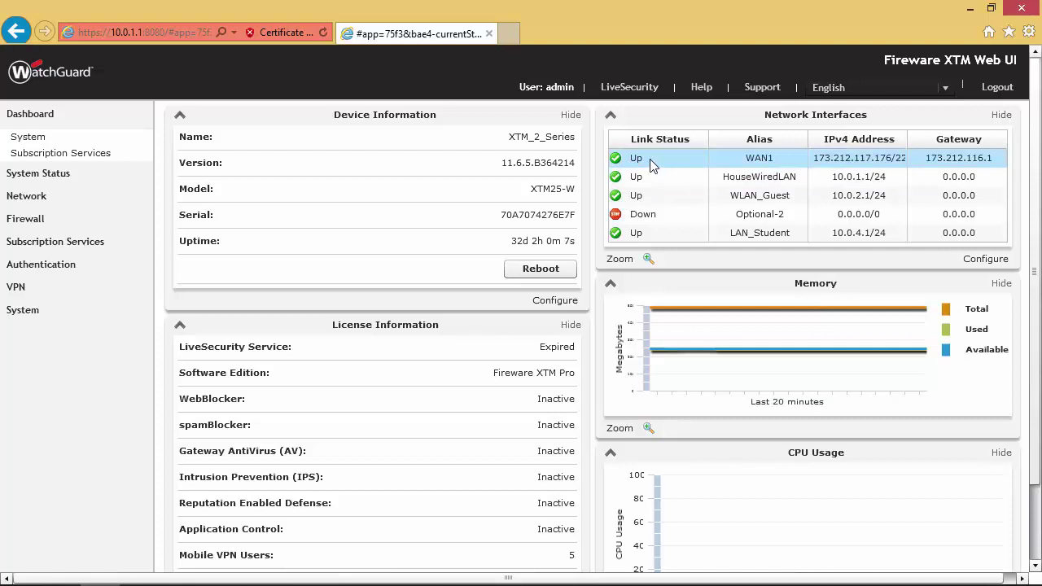
click(653, 173)
click(653, 198)
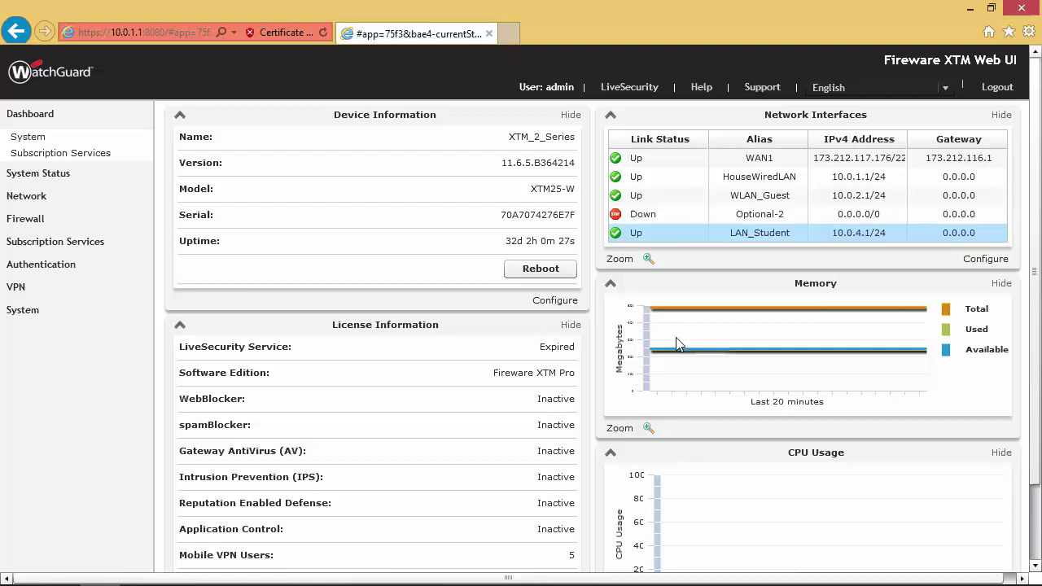
mouse_move(686, 351)
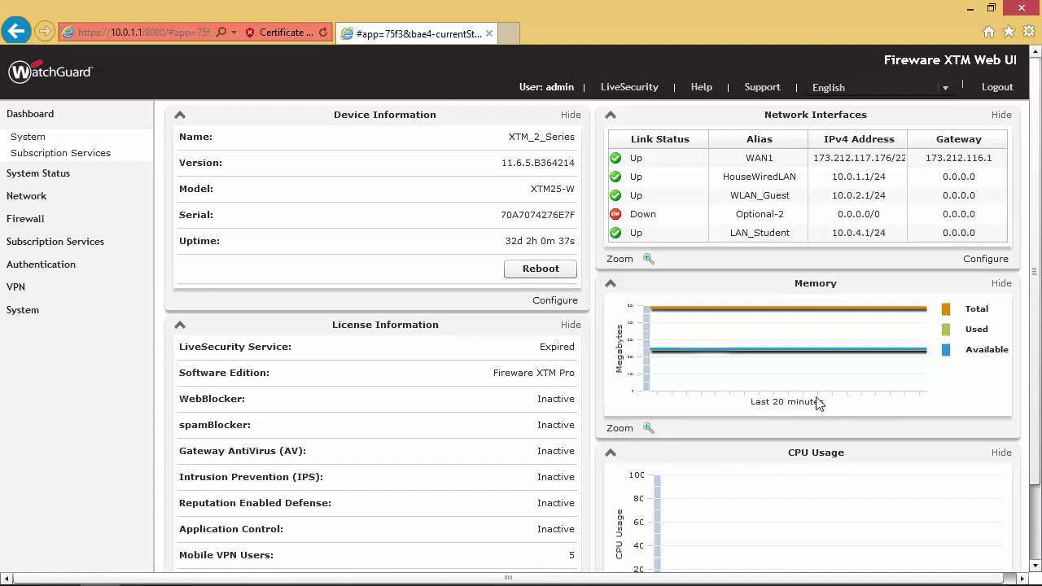
scroll(1037, 350, down, 2)
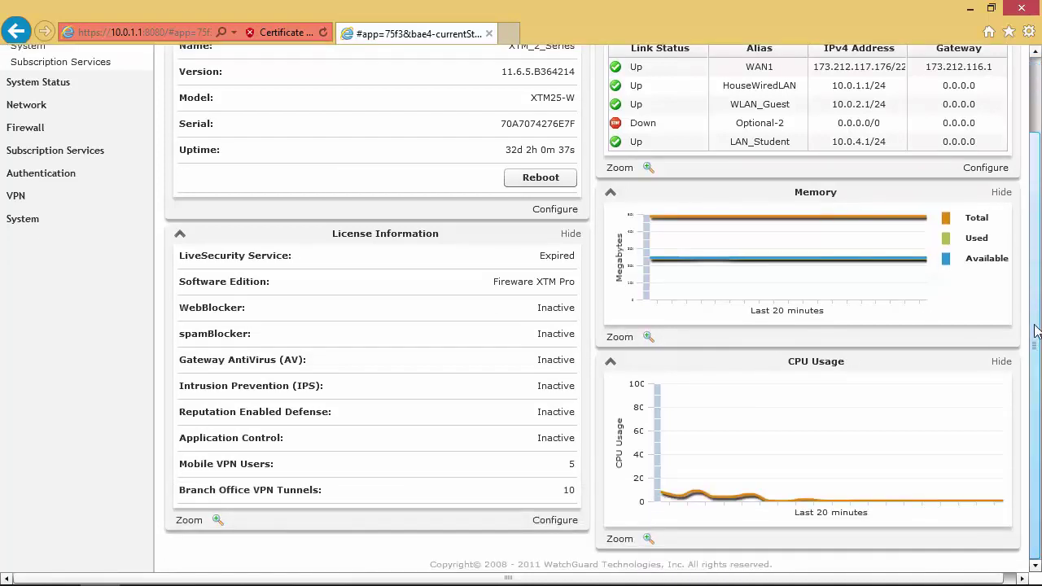
scroll(1035, 313, up, 2)
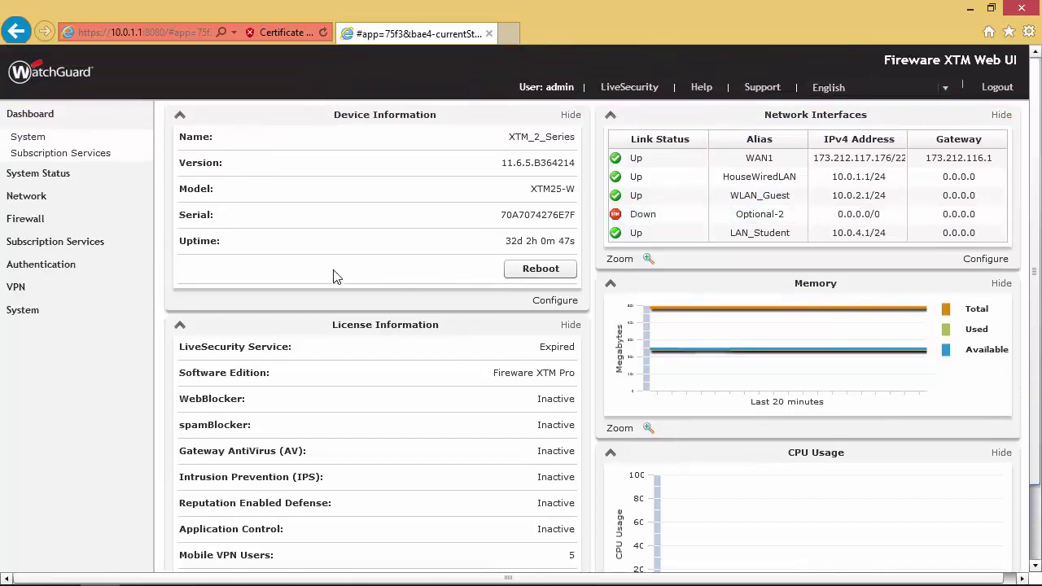
Open the network interfaces configuration and examine the external, trusted, optional and disabled interface types
click(30, 203)
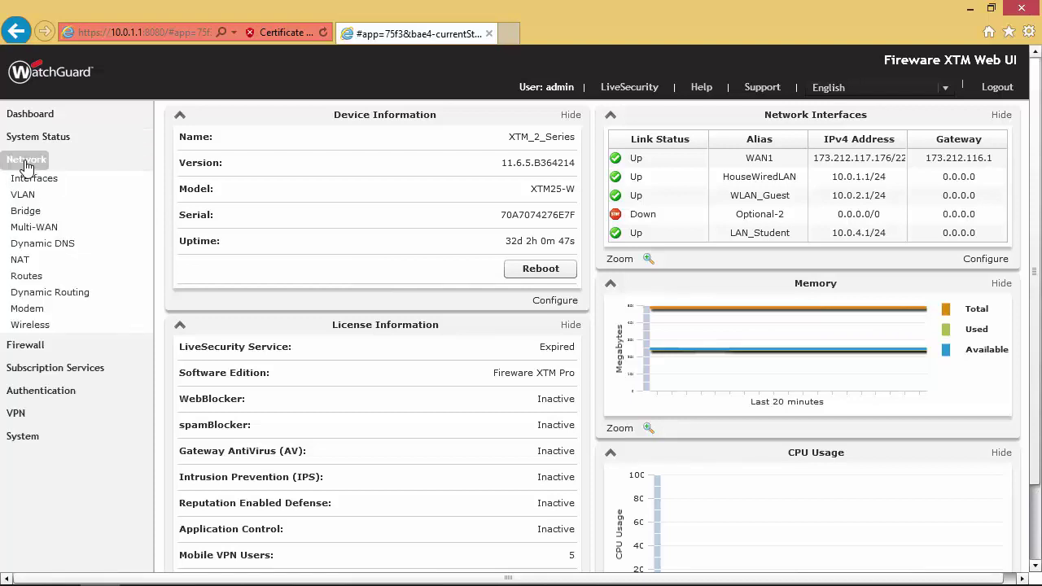
click(28, 178)
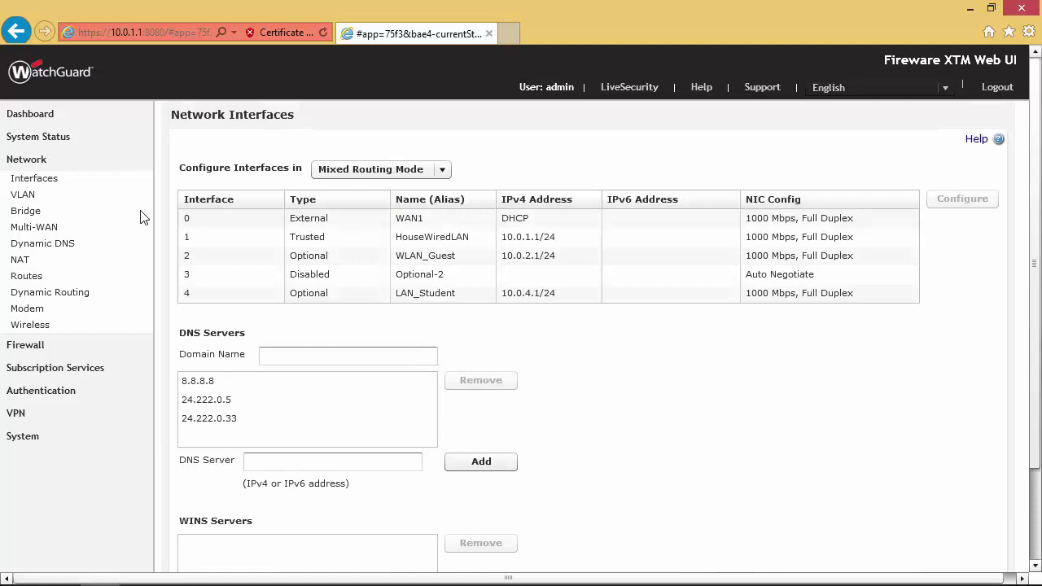
click(201, 222)
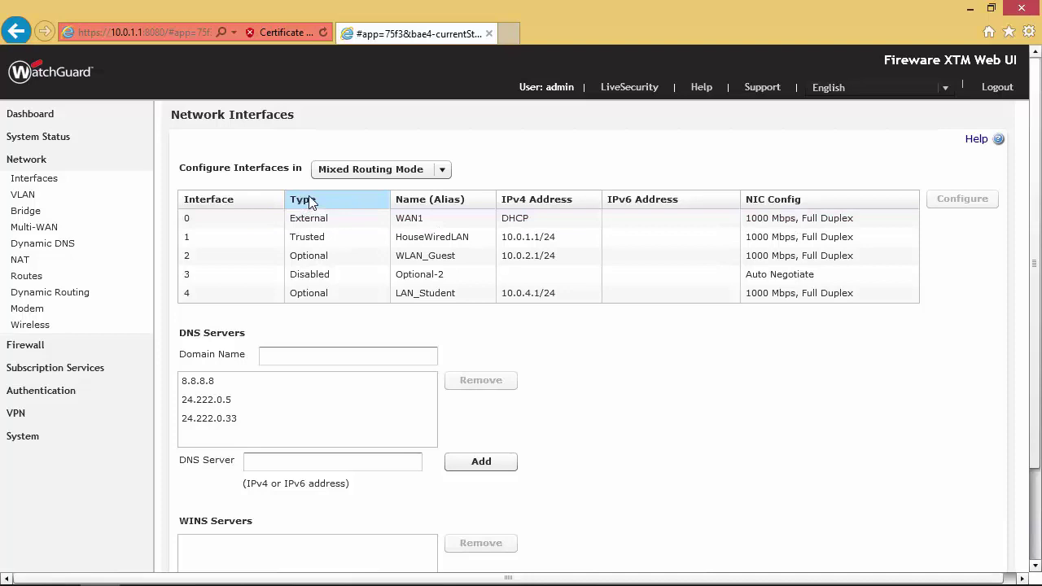
click(316, 237)
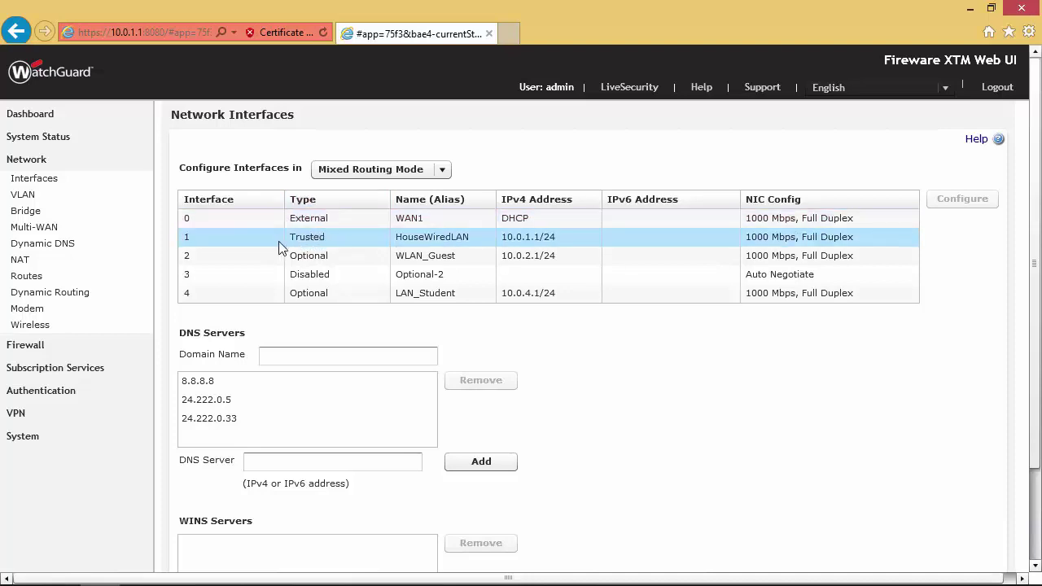
click(303, 259)
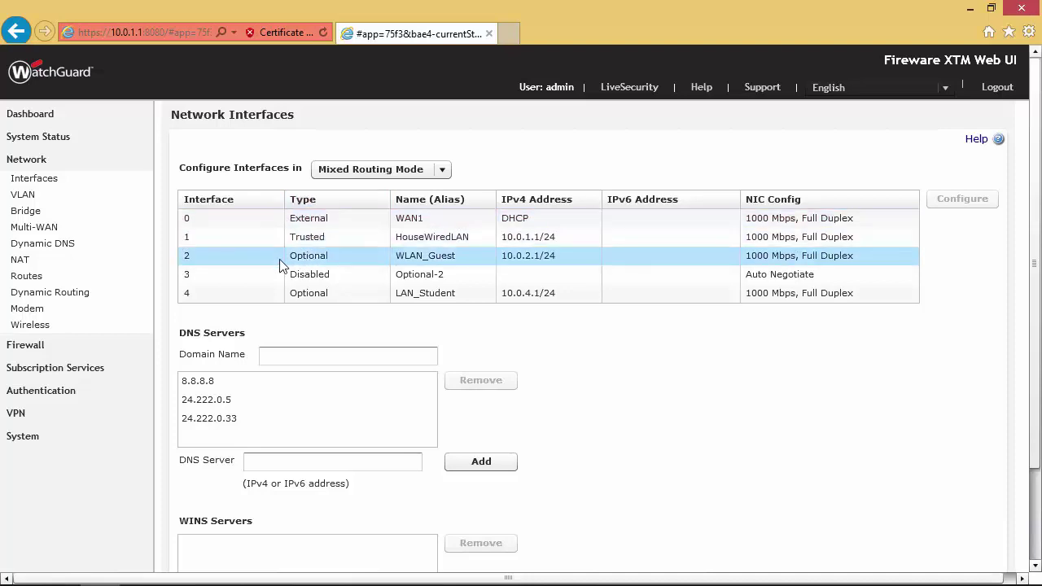
click(323, 267)
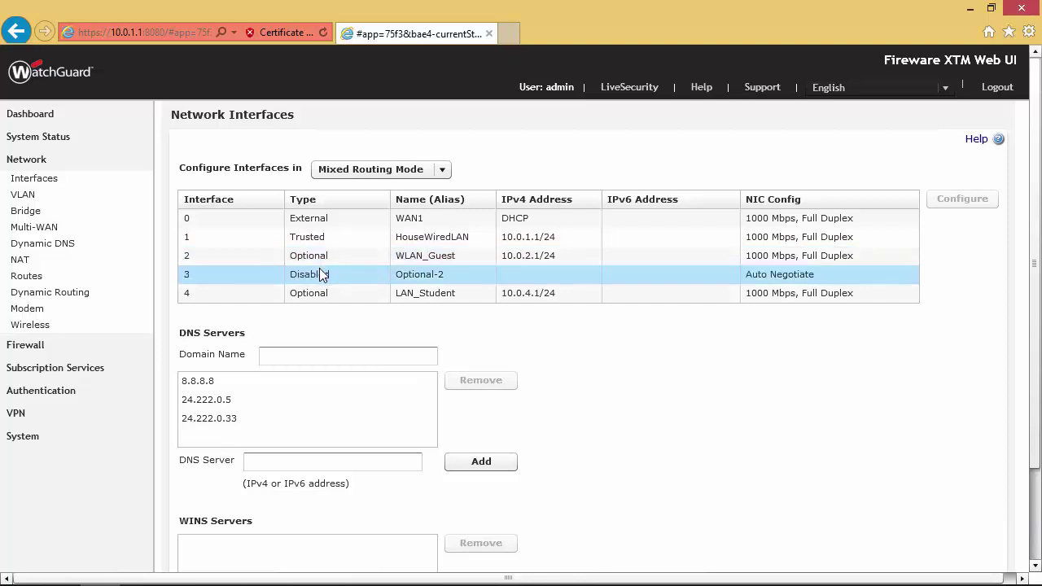
click(405, 249)
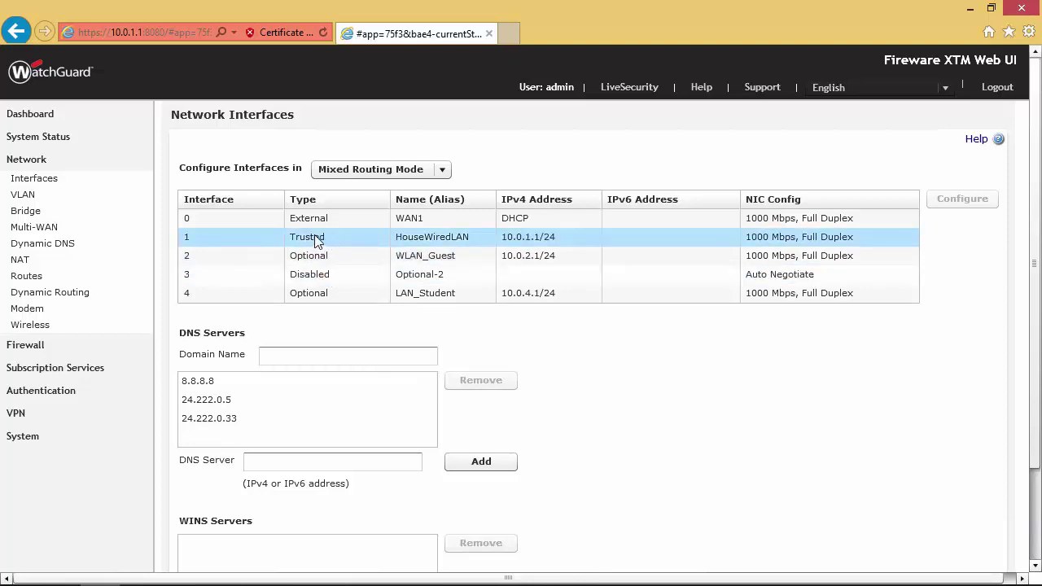
Open the HouseWiredLAN interface configuration and inspect its interface type options, IP address and DHCP address pool
click(389, 237)
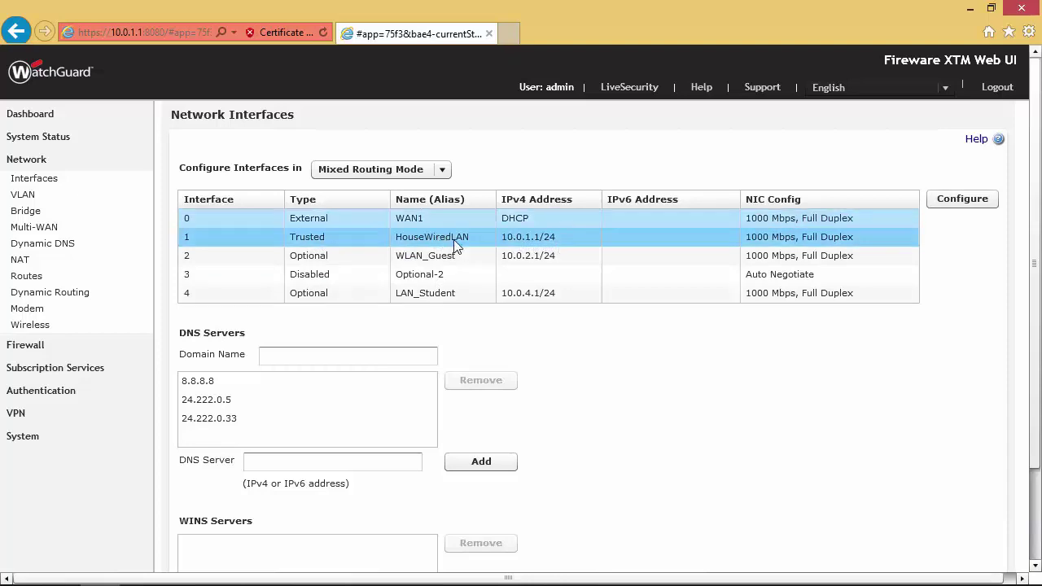
click(961, 199)
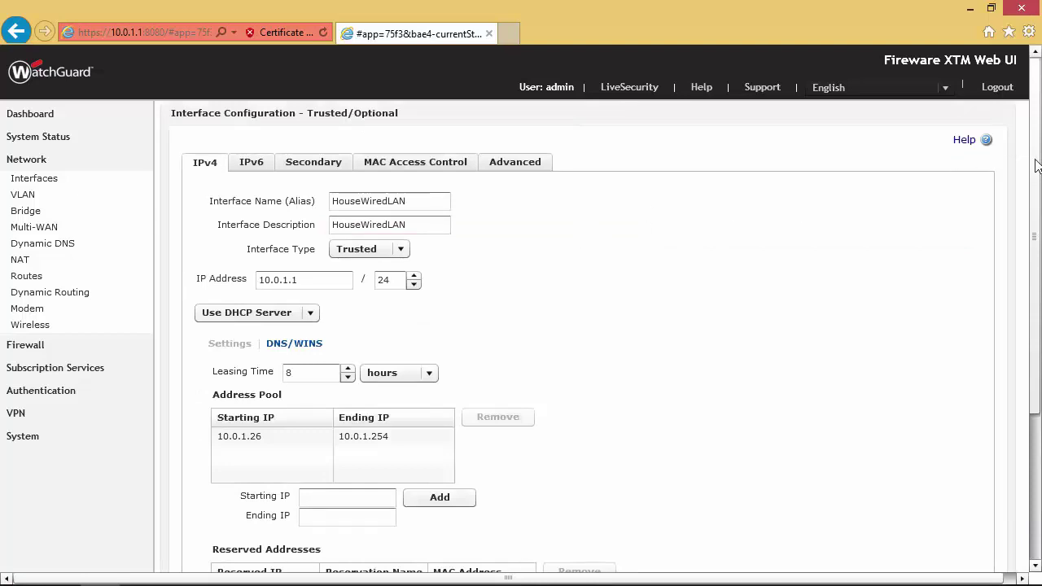
scroll(1036, 244, down, 1)
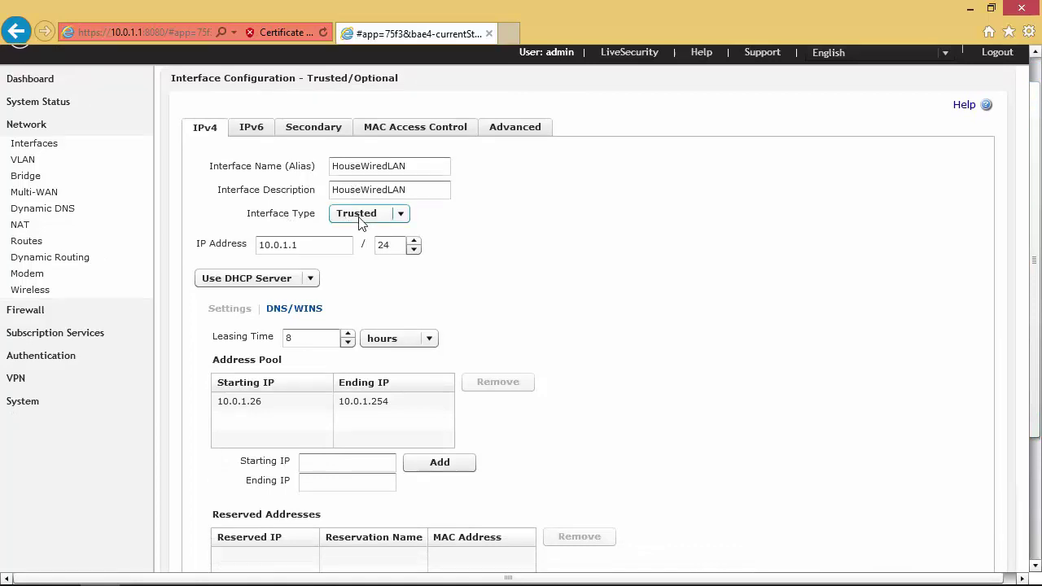
click(407, 213)
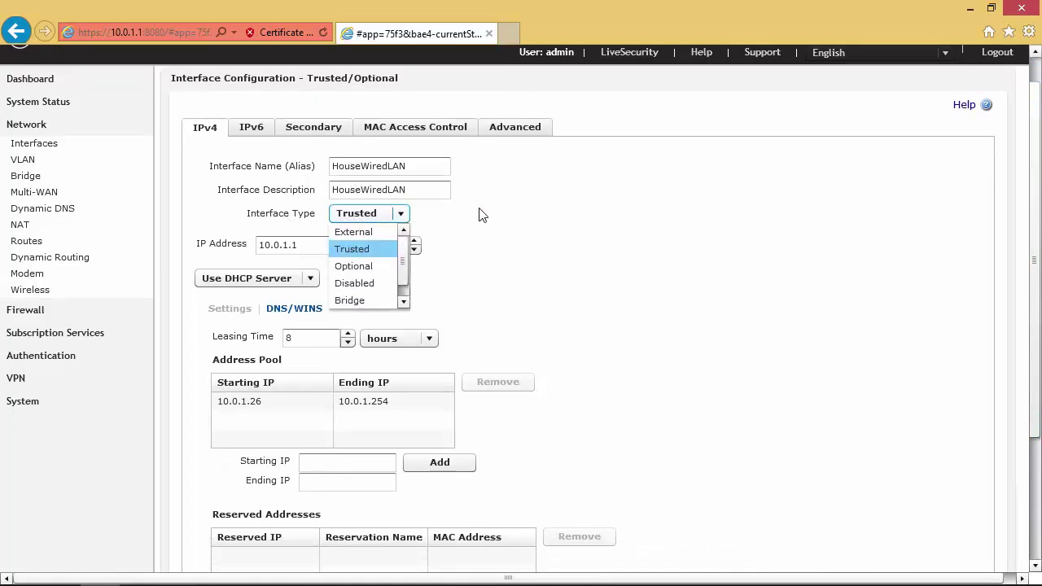
click(367, 249)
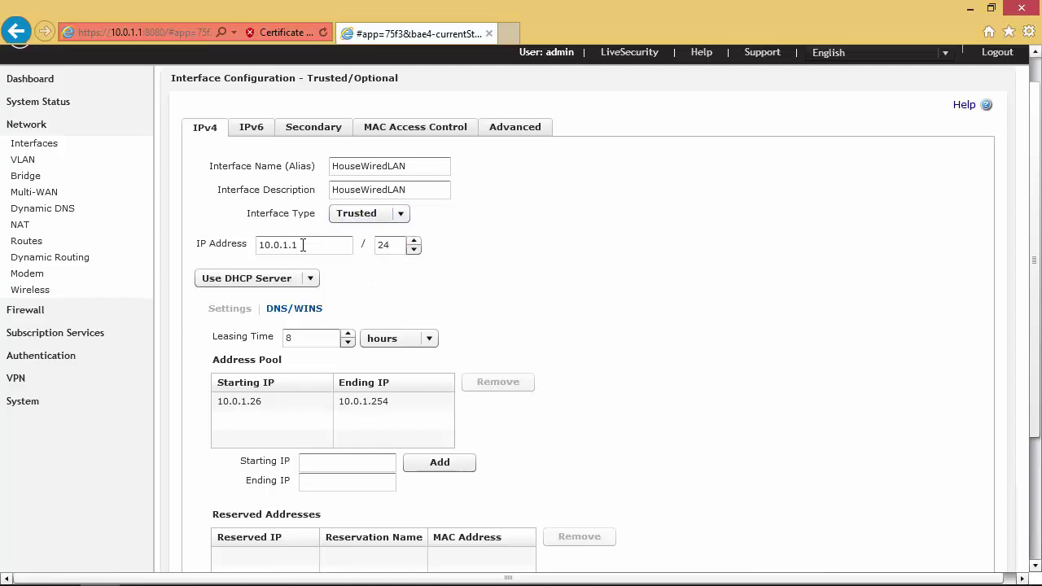
double_click(276, 246)
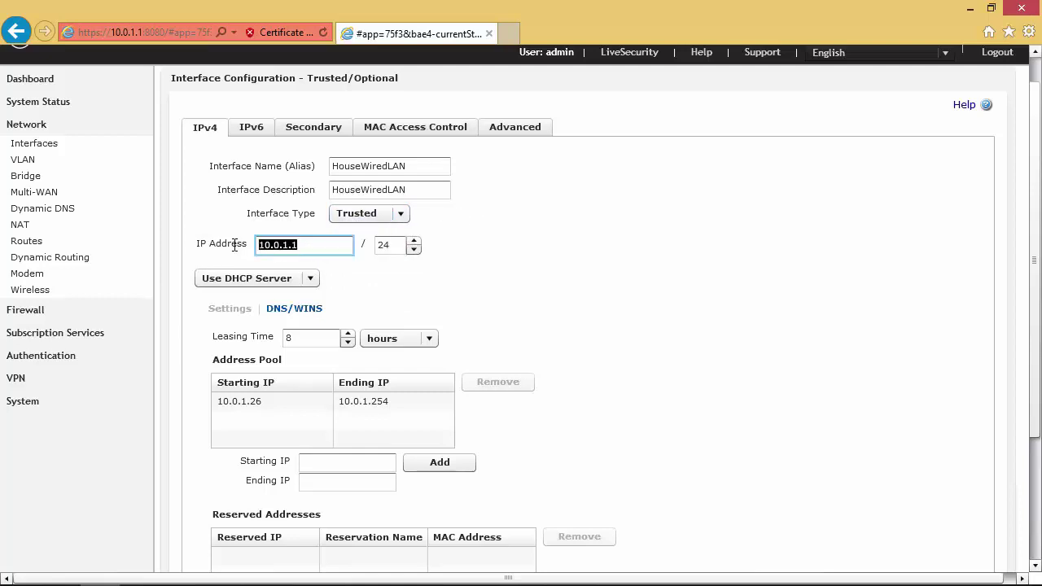
click(235, 246)
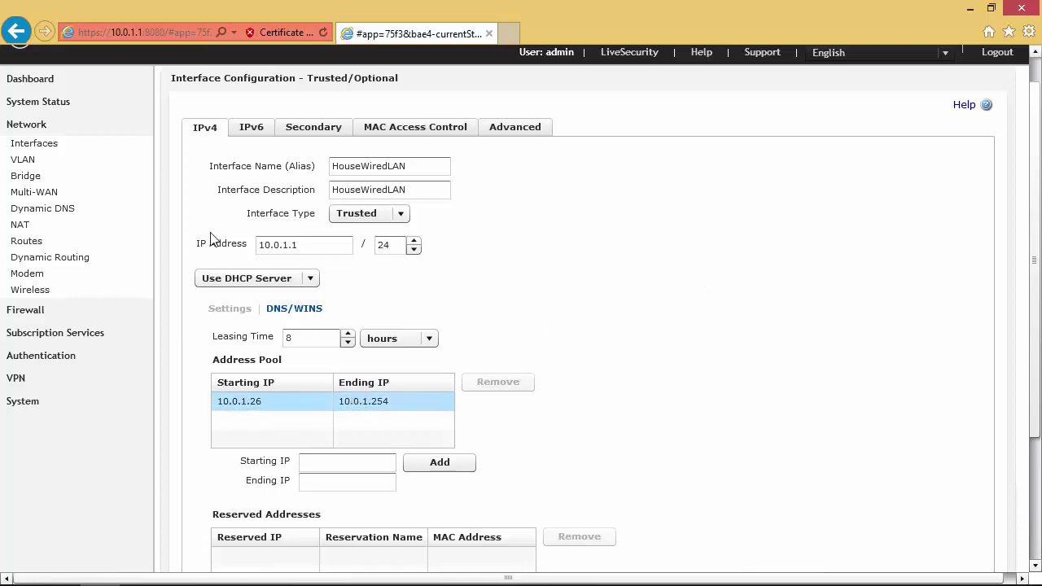
Return to the network interfaces list and compare the subnets of HouseWiredLAN, WLAN_Guest and LAN_Student
click(33, 143)
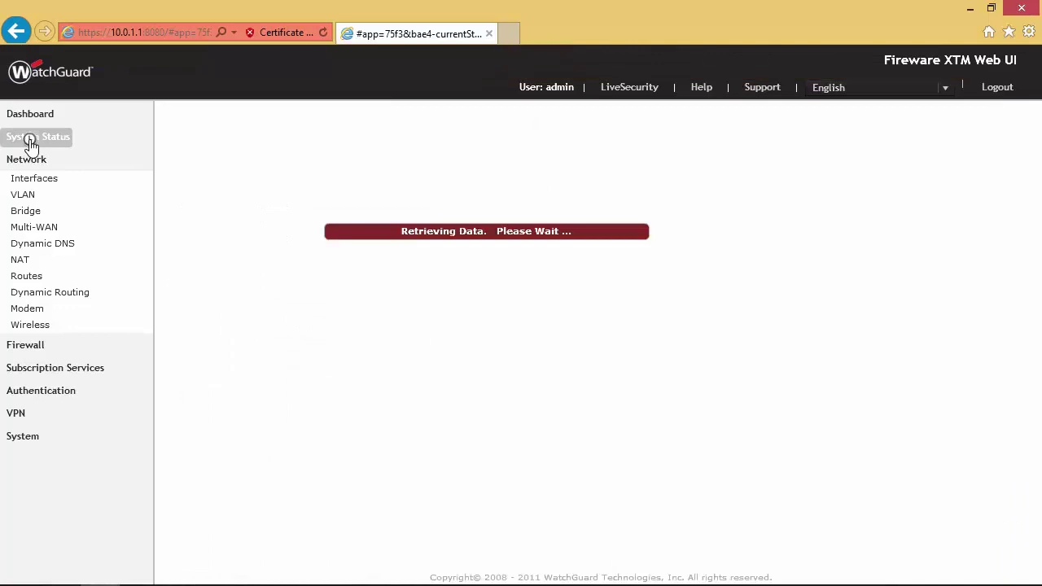
click(34, 179)
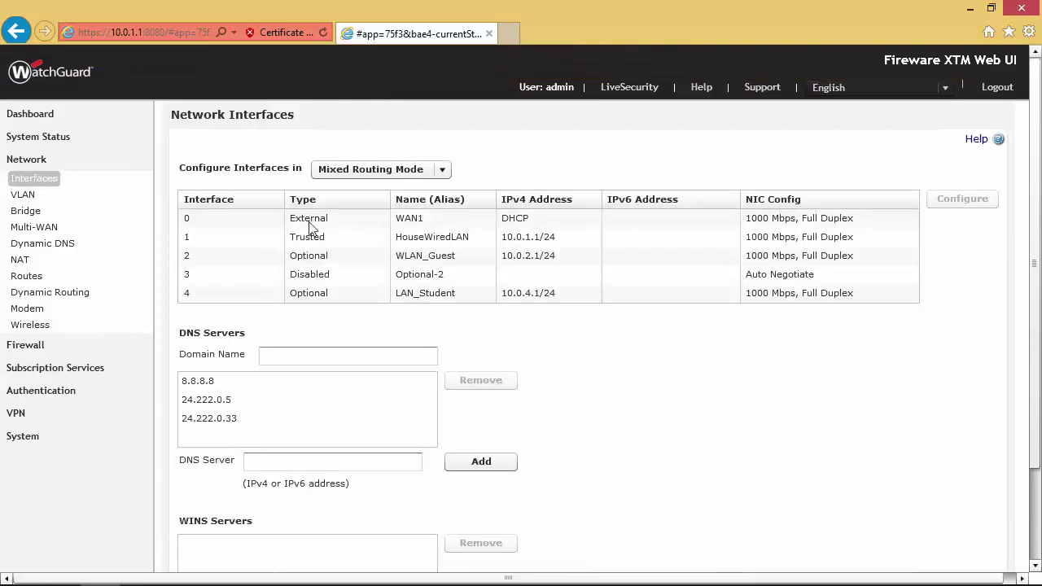
click(431, 236)
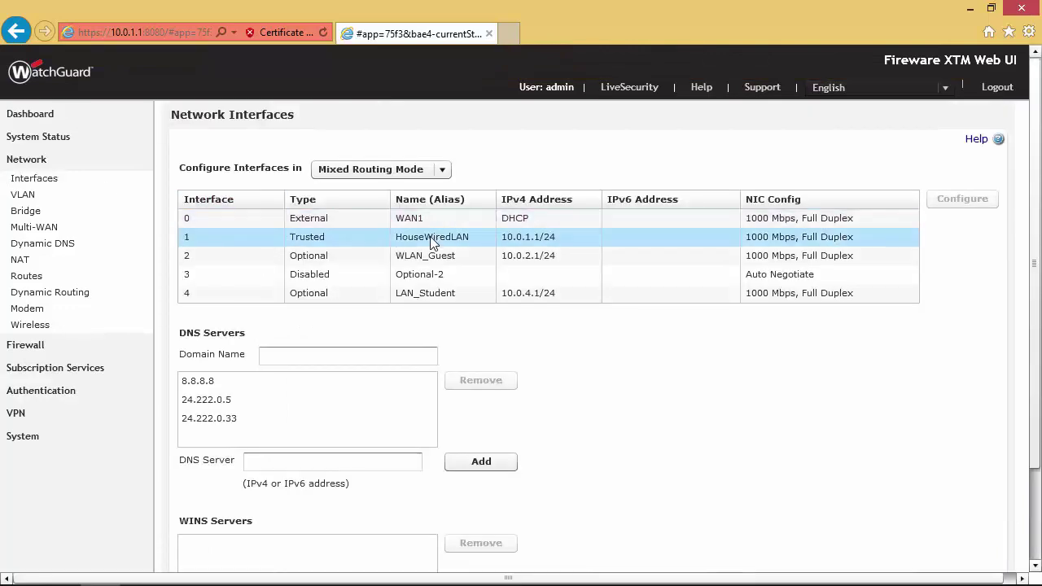
click(529, 256)
click(527, 295)
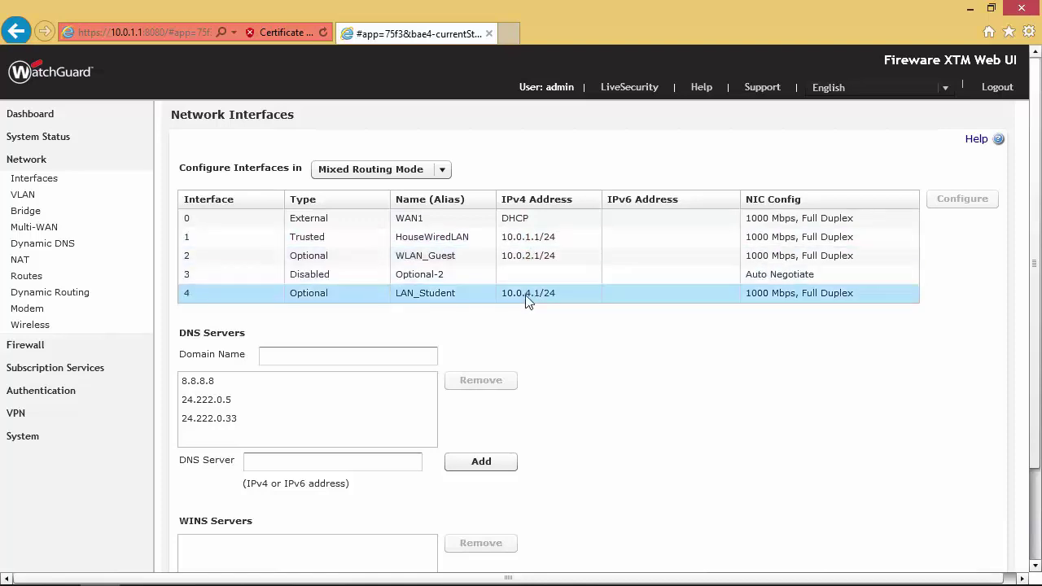
click(423, 238)
click(413, 257)
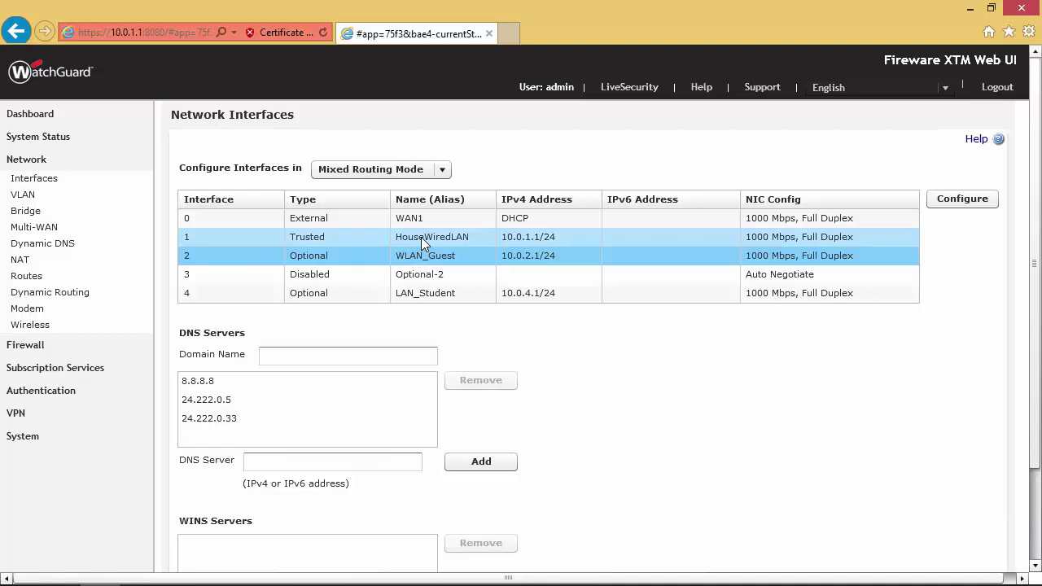
click(421, 237)
click(421, 236)
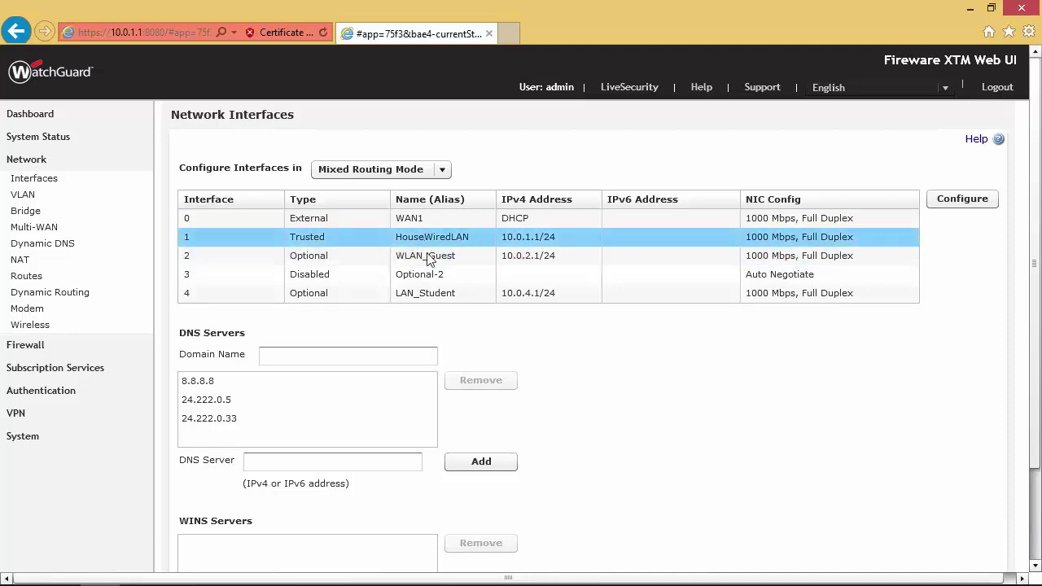
click(428, 258)
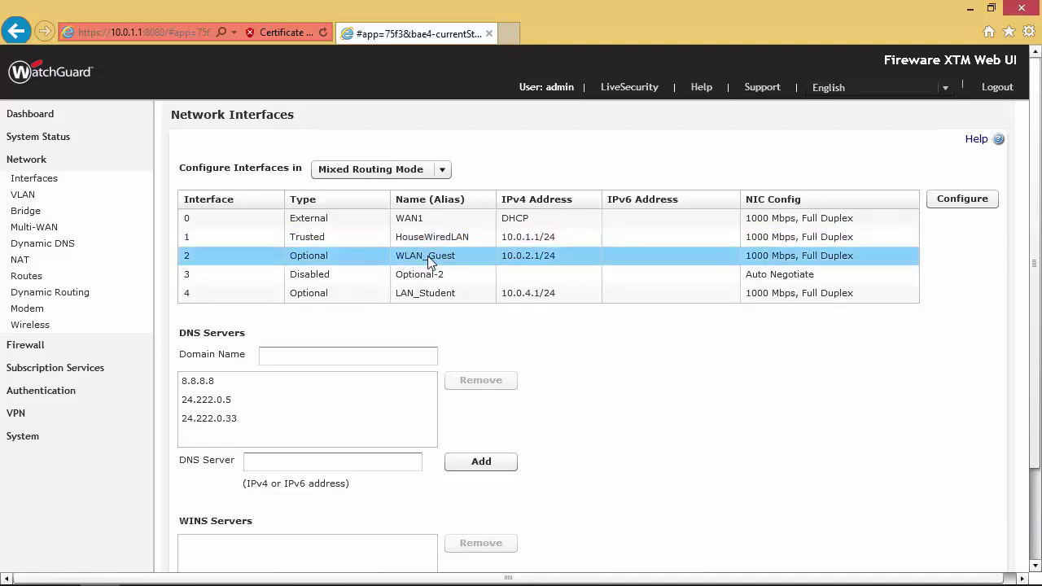
click(248, 256)
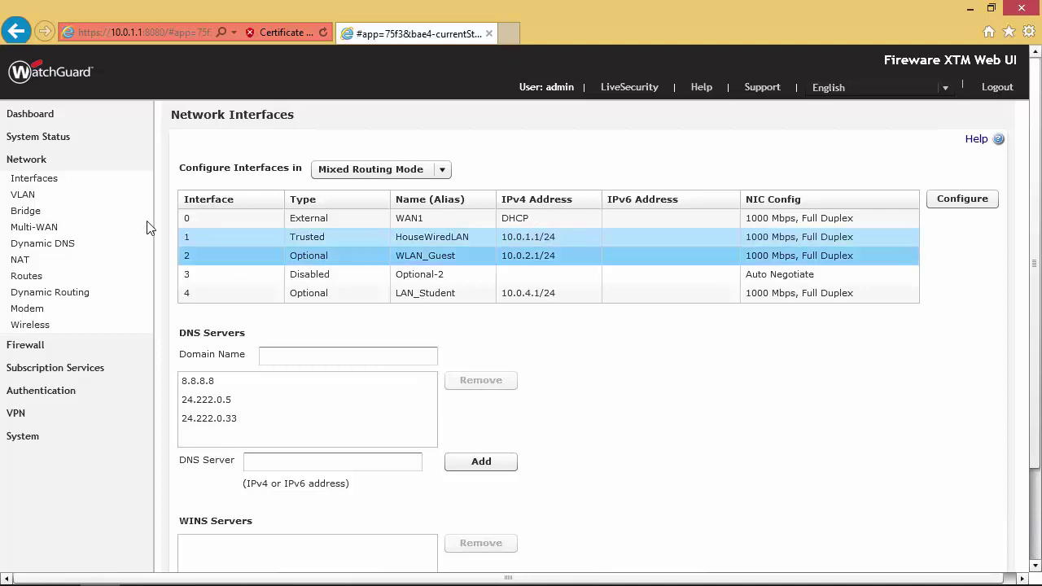
Open the Outgoing firewall policy and examine its From and To members
click(30, 345)
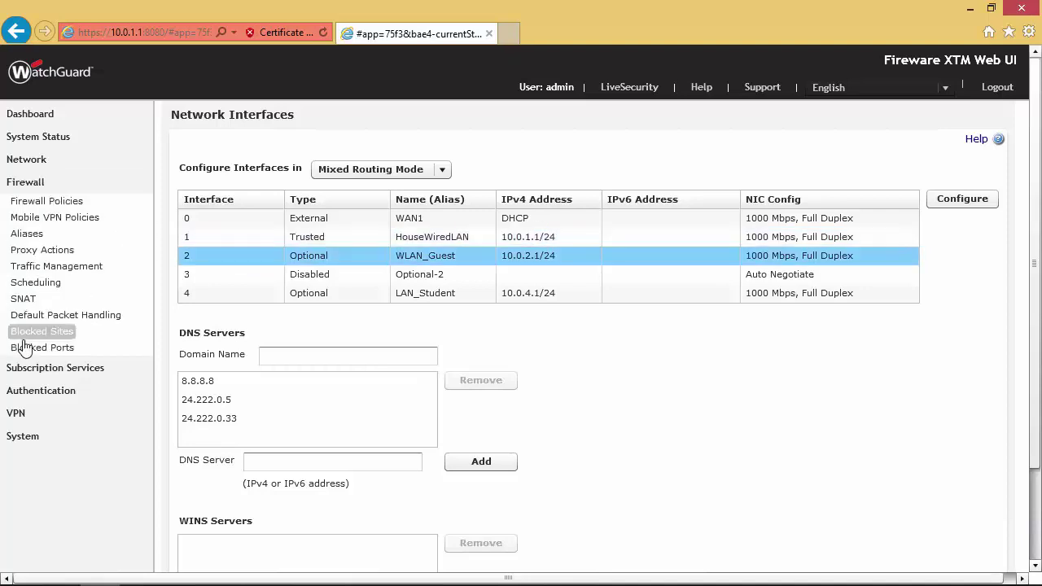
click(24, 203)
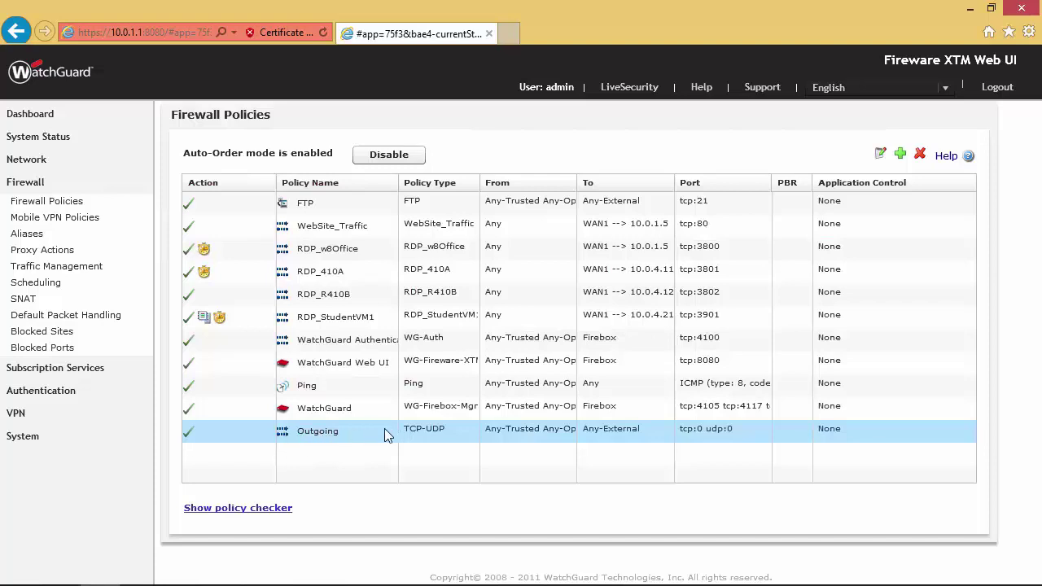
double_click(322, 434)
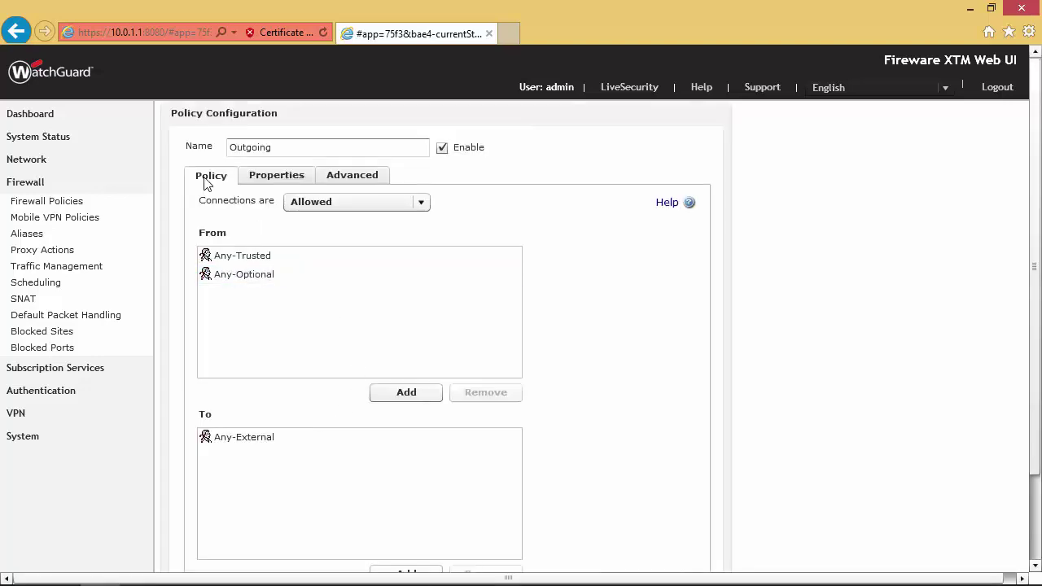
click(253, 260)
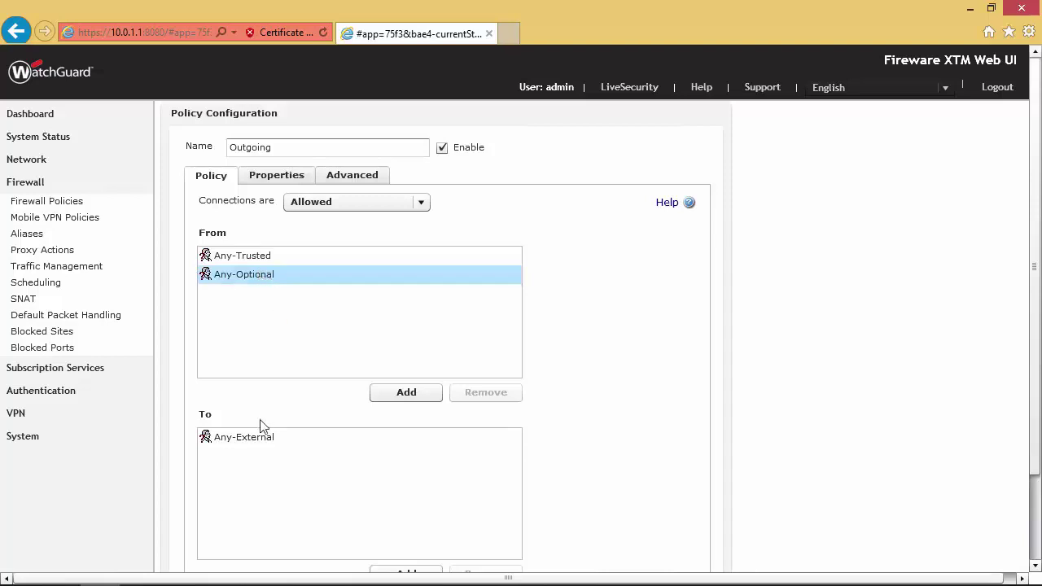
click(285, 441)
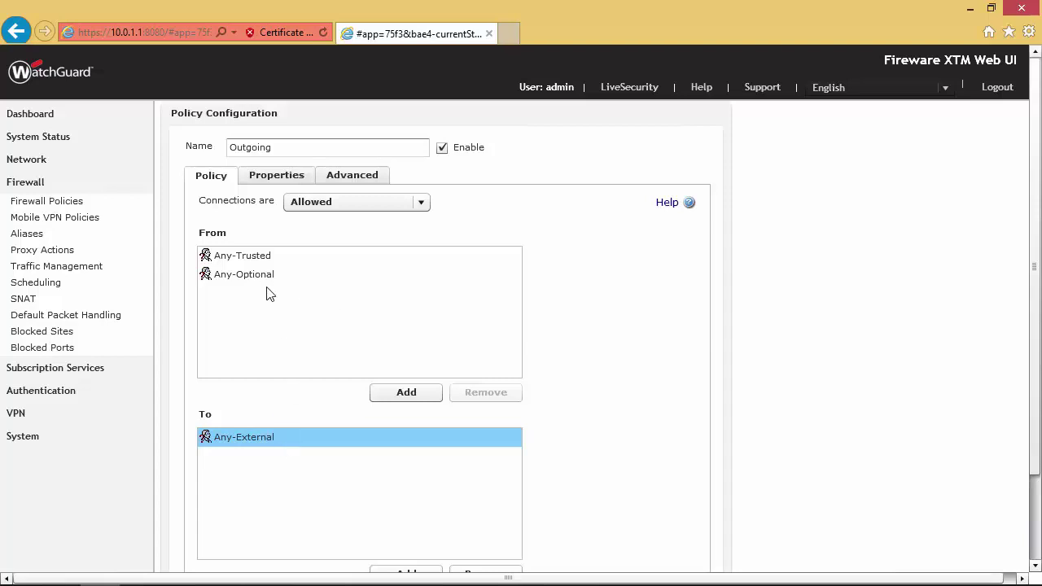
Browse the aliases that can be added to the Outgoing policy's From list, and return to the firewall policies without adding any
click(406, 392)
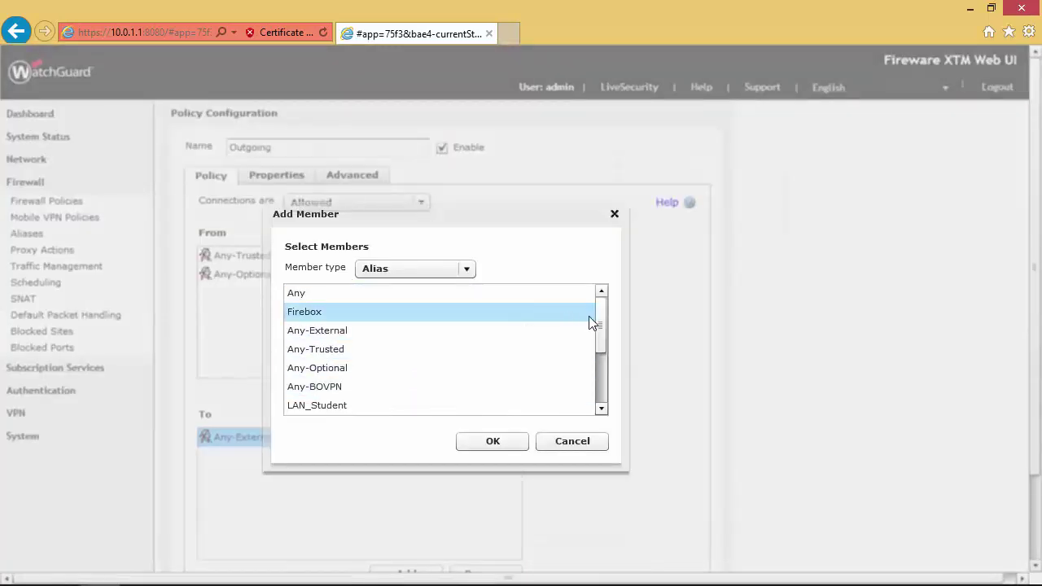
drag(603, 328, 604, 342)
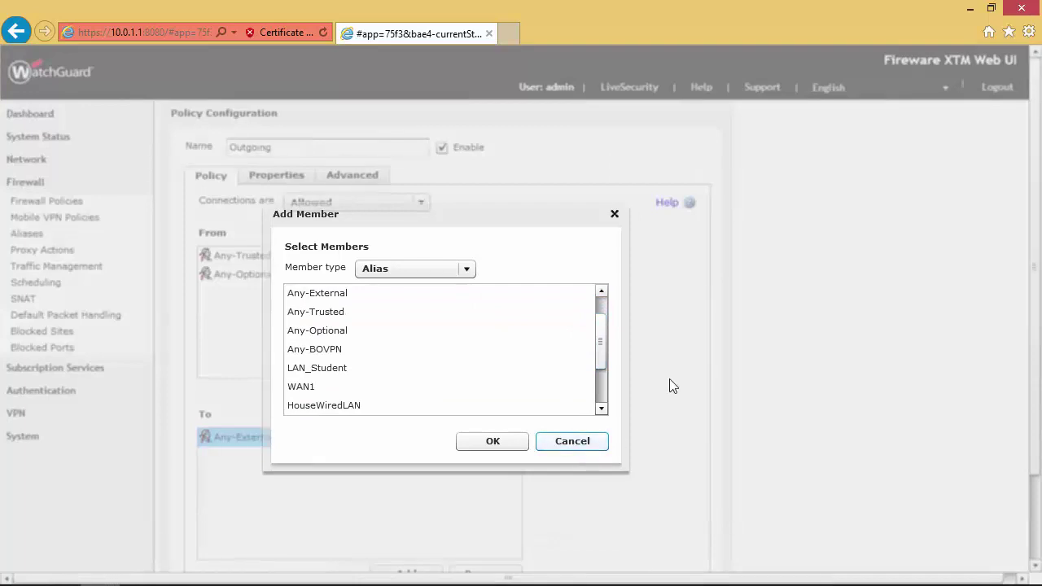
key(Escape)
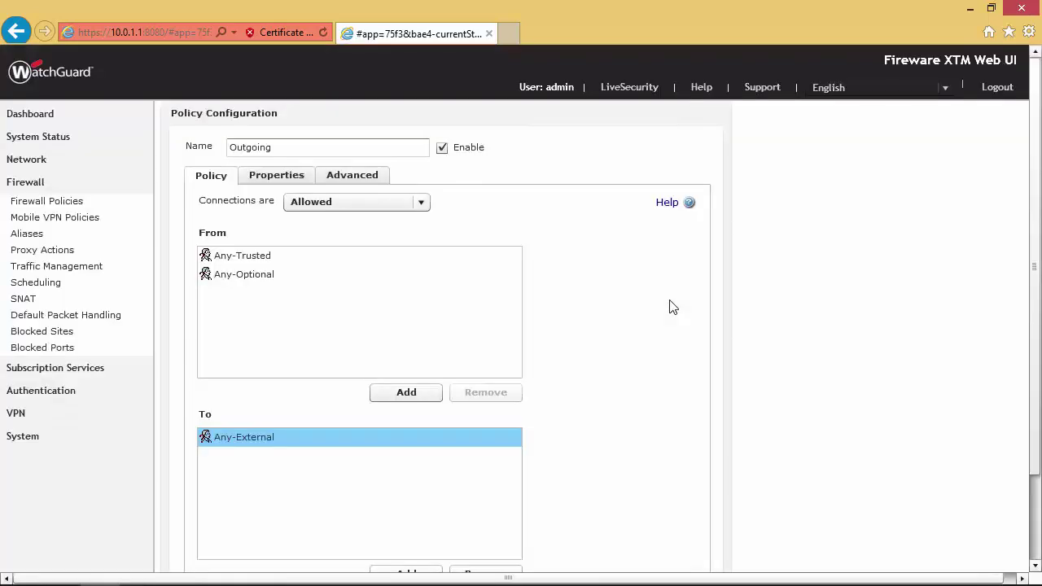
click(37, 206)
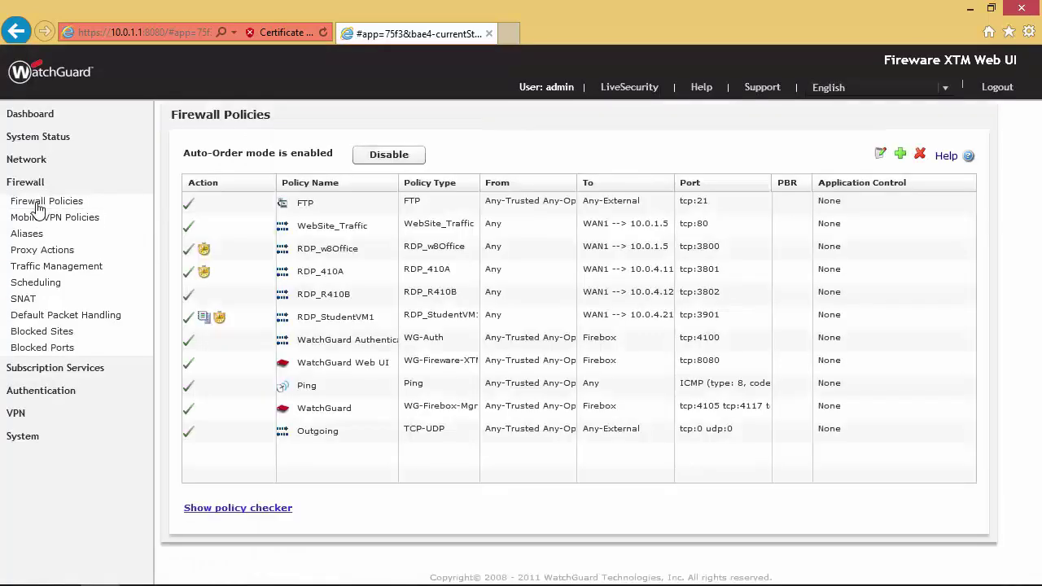
Expand the Dashboard section of the navigation
click(29, 118)
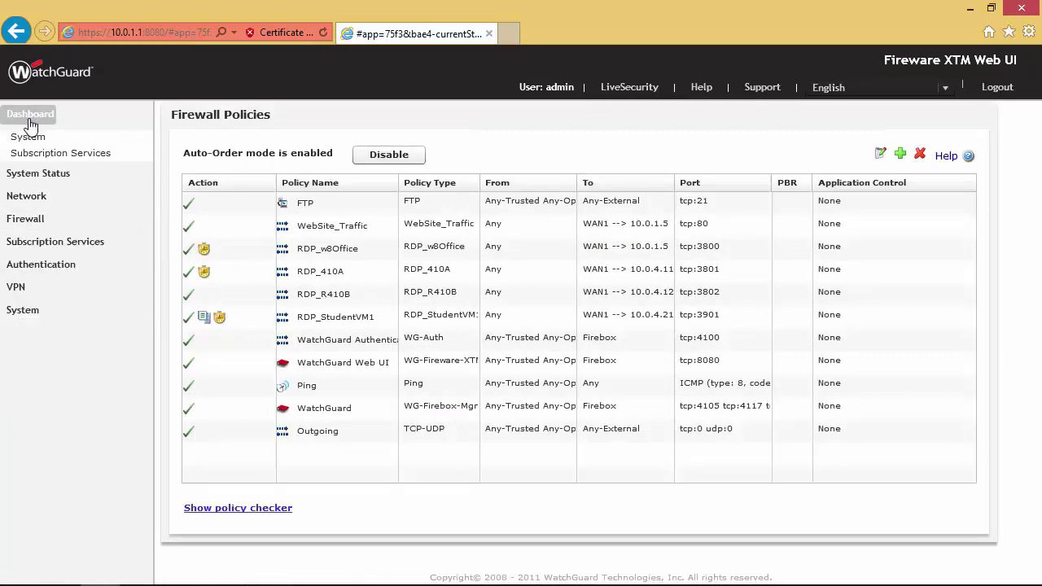